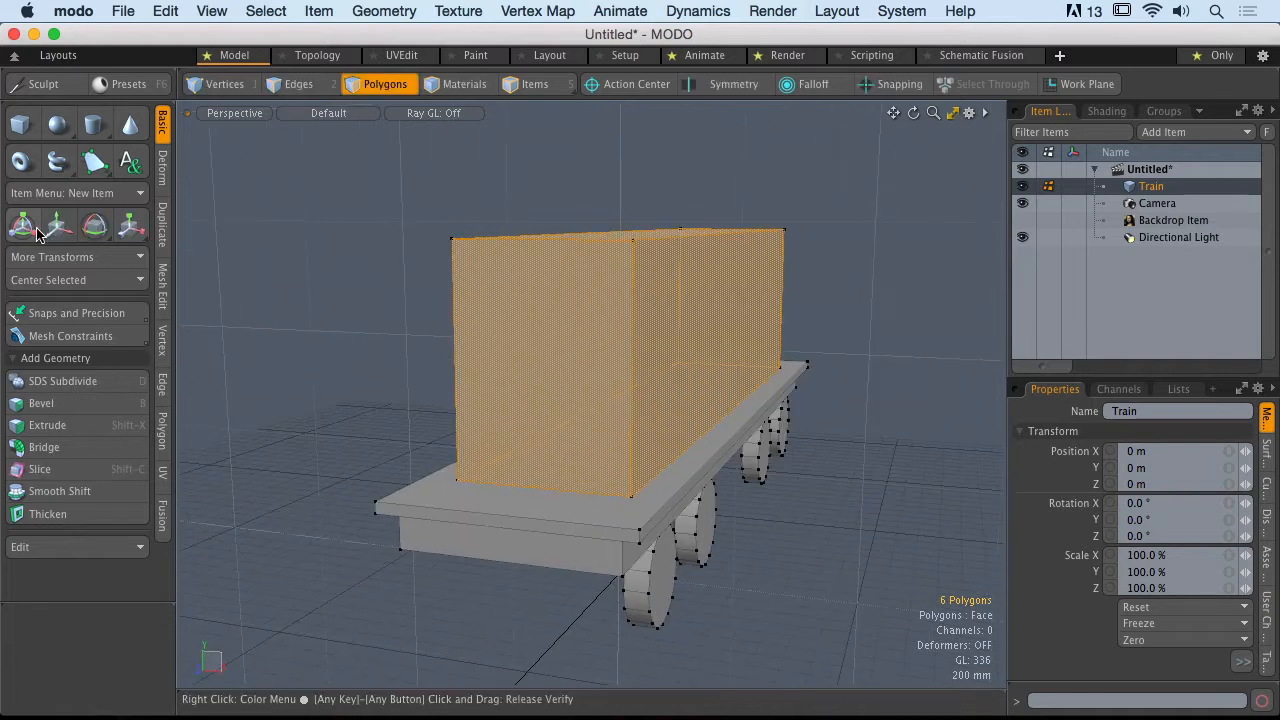
Step: Activate the Move tool for the selected box and set the action center to (none)
click(58, 229)
alt+drag(657, 361, 685, 345)
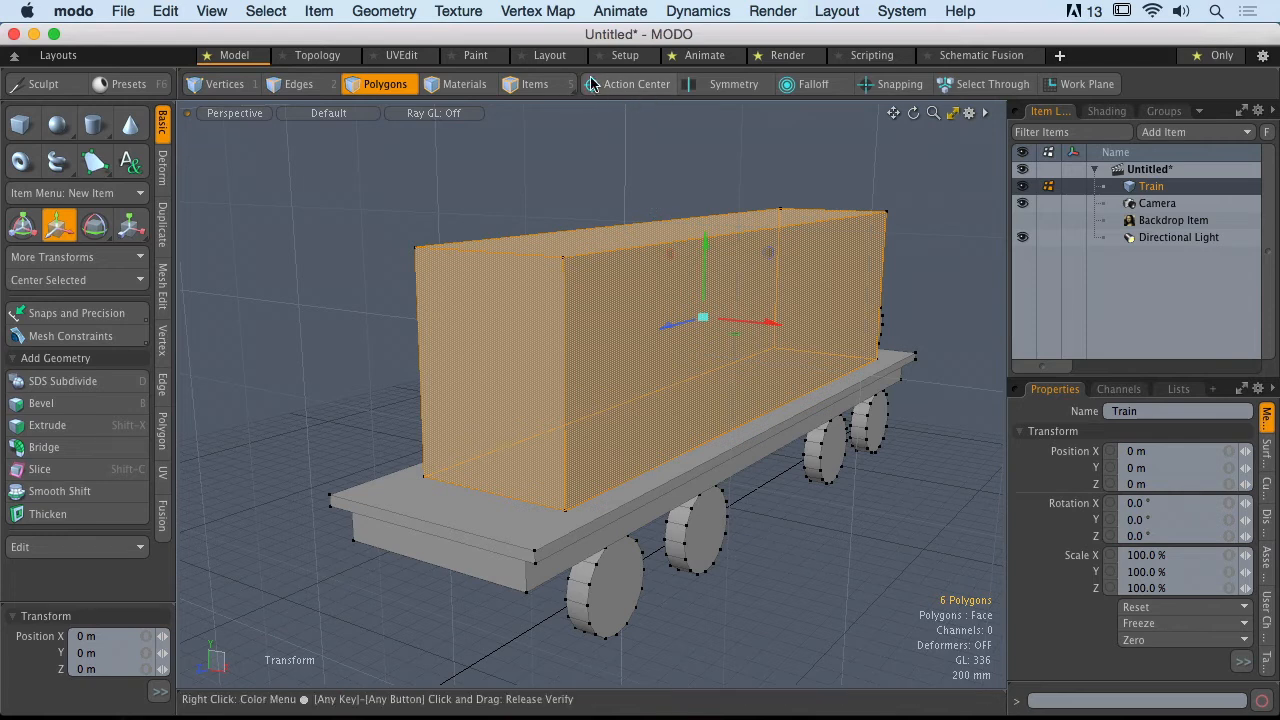
click(649, 90)
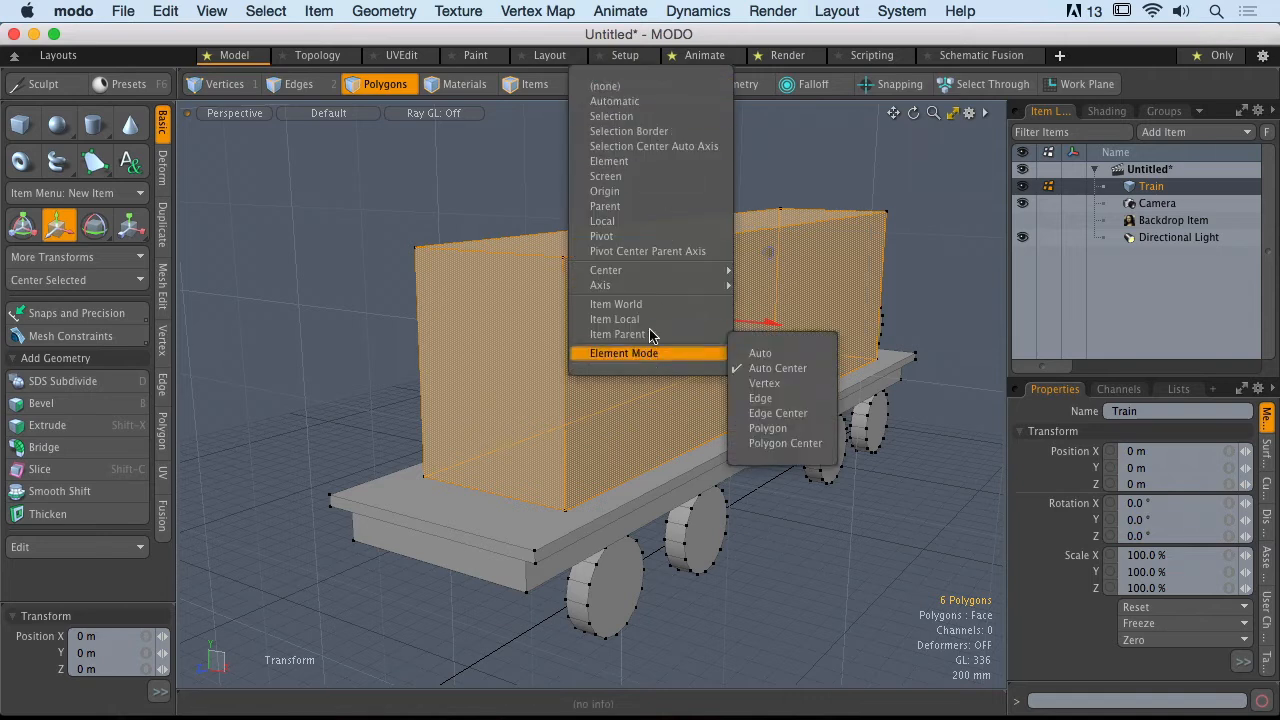
click(613, 90)
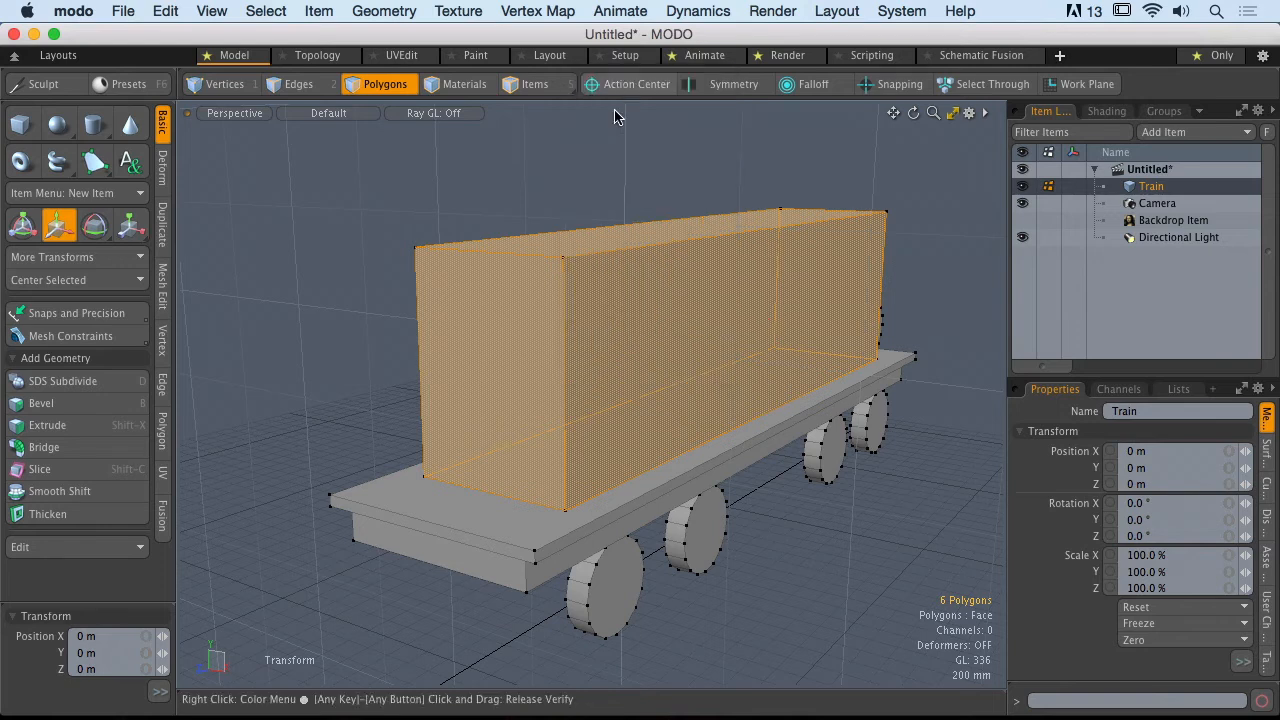
Step: Restart the Move tool and place its handle at different points around the box in the perspective view
key(q)
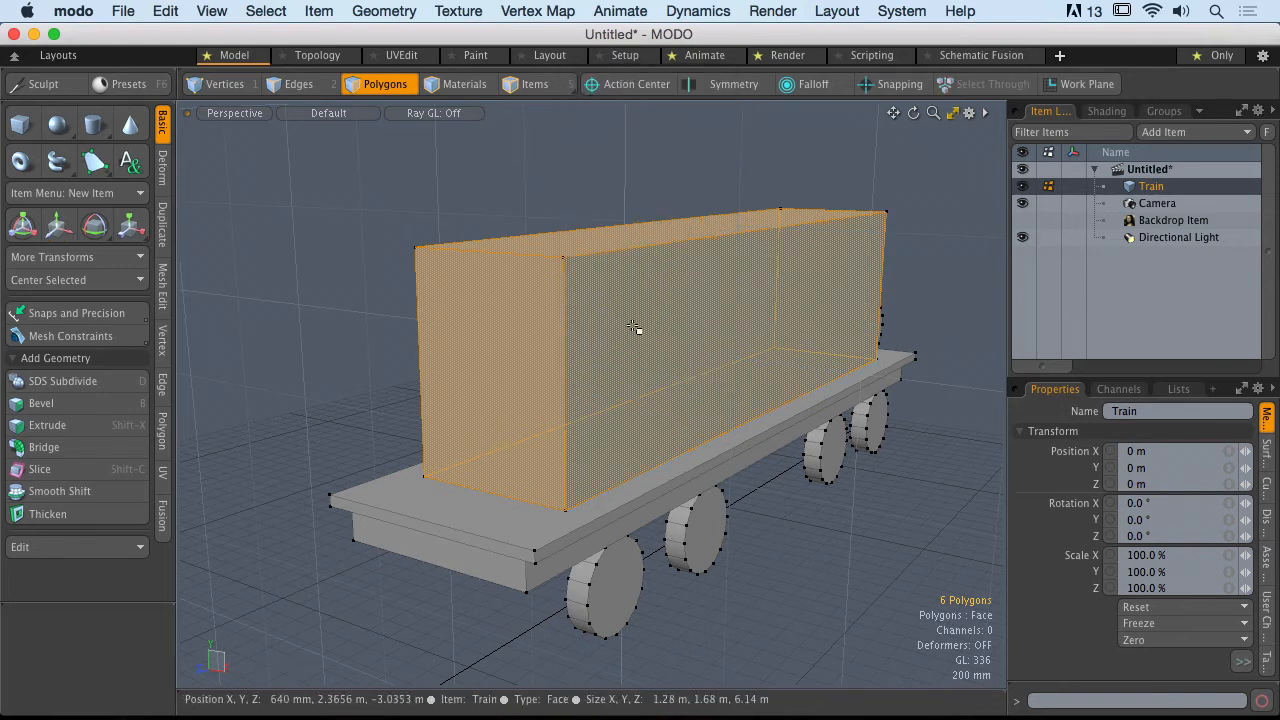
key(w)
alt+drag(640, 334, 628, 339)
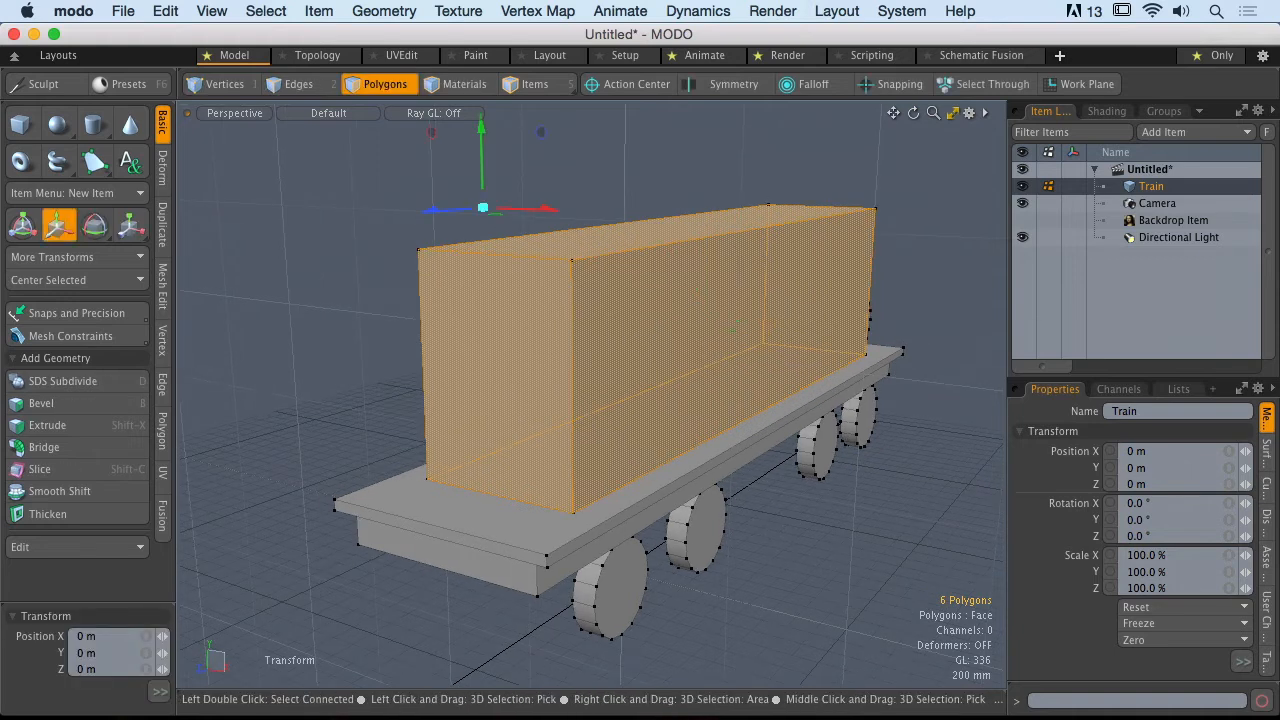
drag(889, 158, 890, 154)
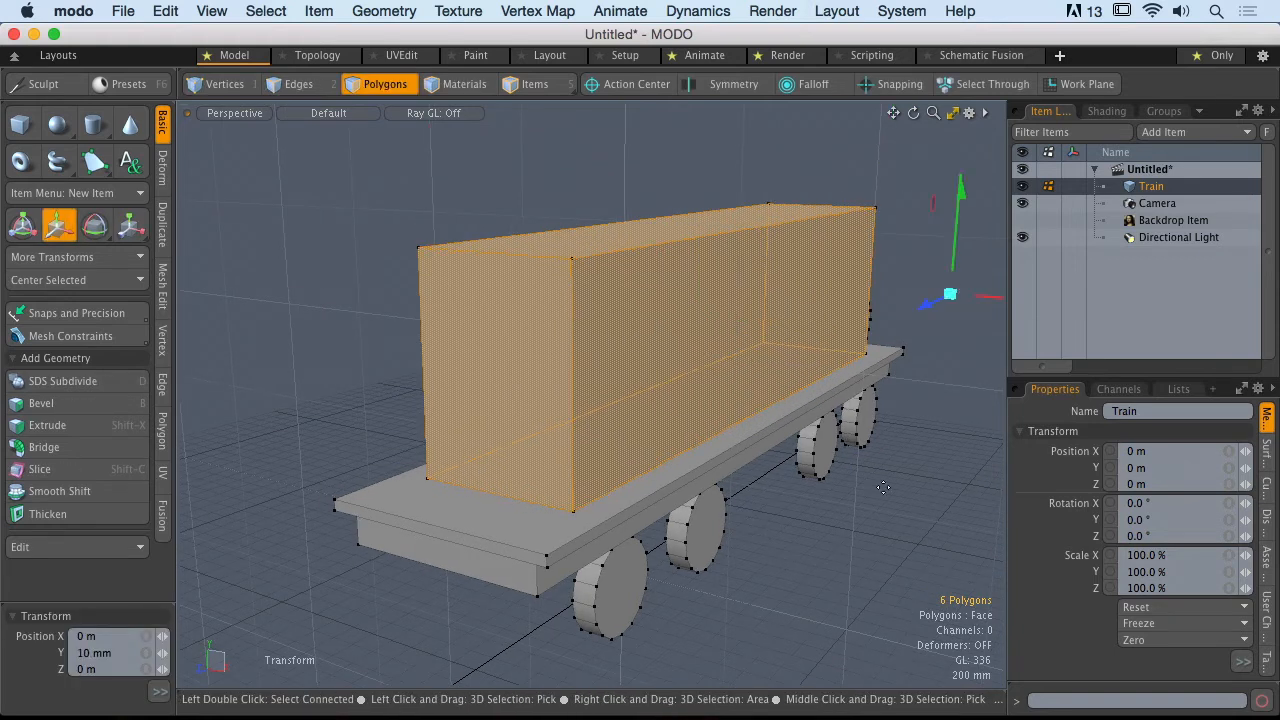
drag(324, 564, 321, 268)
alt+drag(383, 135, 427, 341)
Step: Switch to the Right view and place the Move handle at points beside the box
key(ctrl+space)
click(538, 340)
alt+shift+drag(569, 323, 675, 420)
ctrl+alt+drag(675, 420, 491, 194)
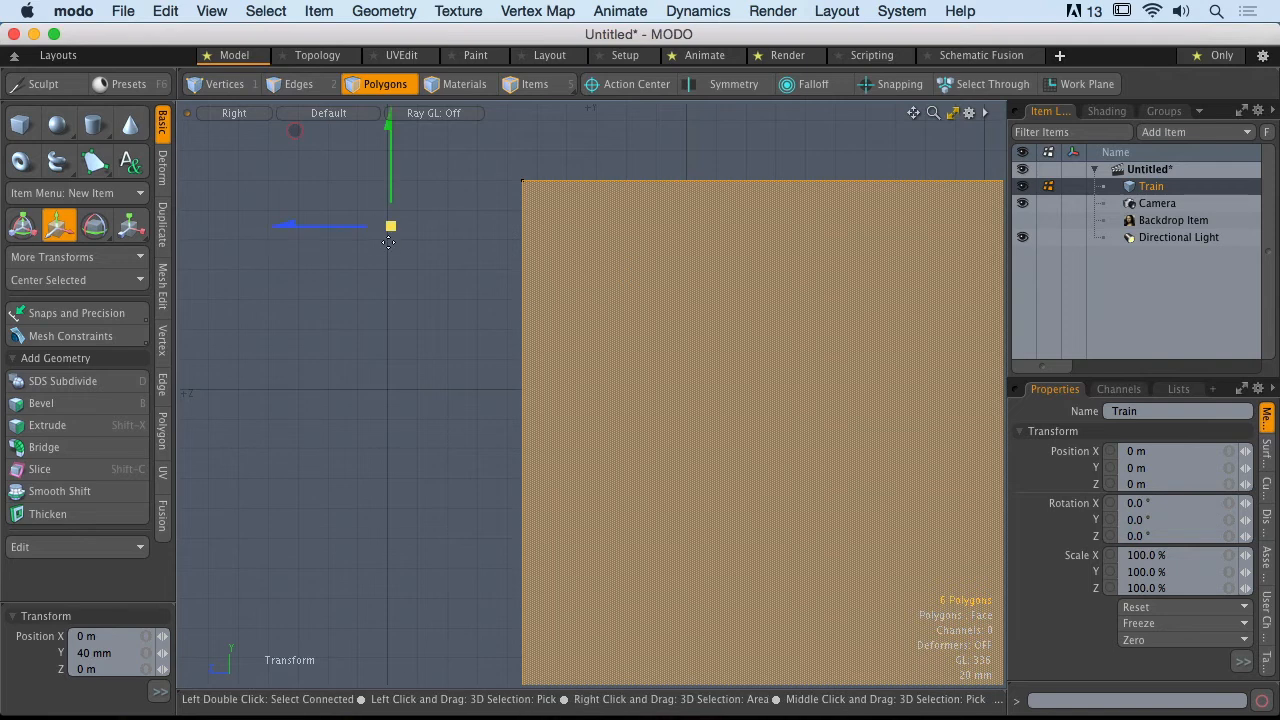
drag(369, 346, 333, 344)
ctrl+alt+drag(474, 425, 371, 443)
Step: Return to the perspective view and set the action center to Automatic for the selected box
key(ctrl+space)
click(465, 360)
alt+drag(580, 257, 630, 335)
ctrl+alt+drag(630, 335, 542, 261)
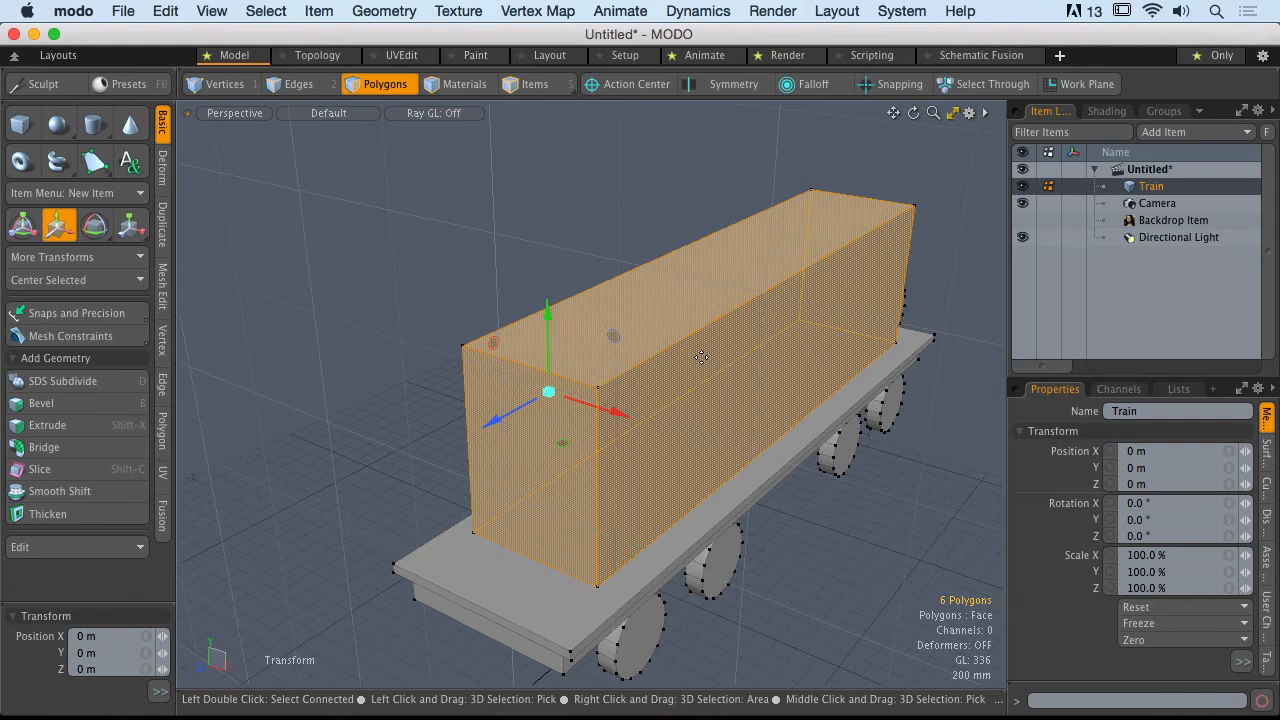
click(636, 84)
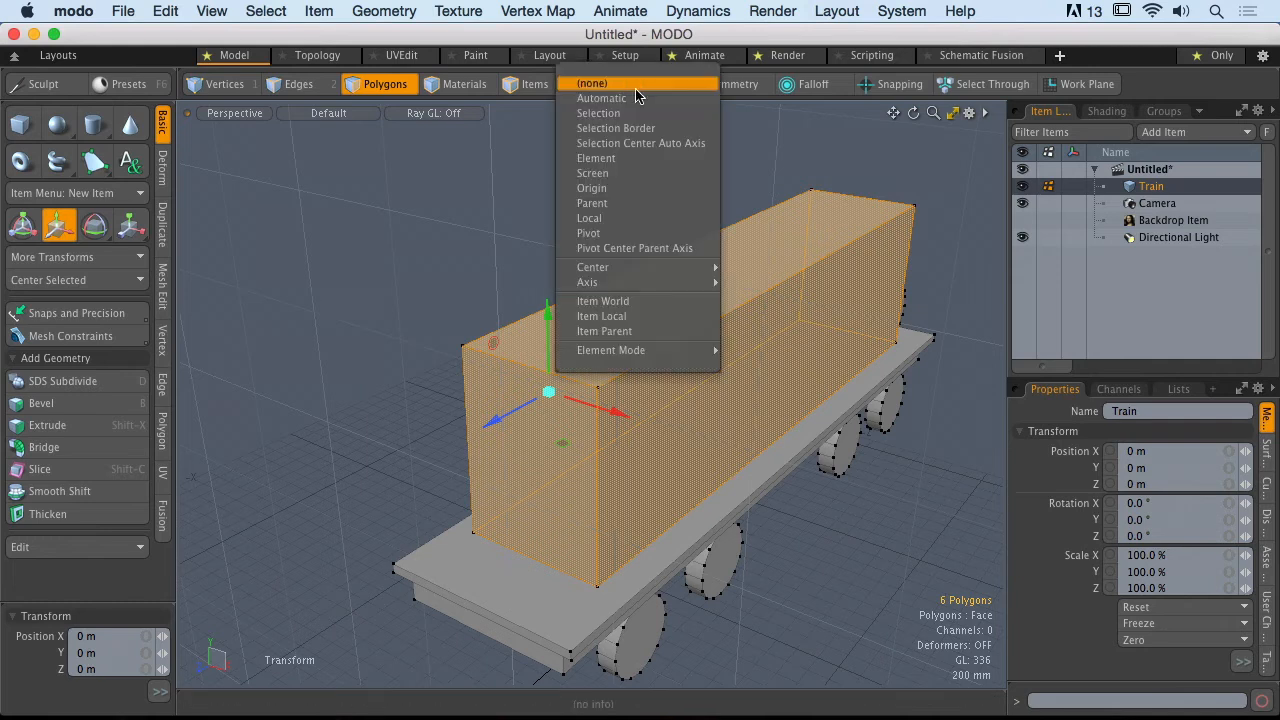
click(637, 97)
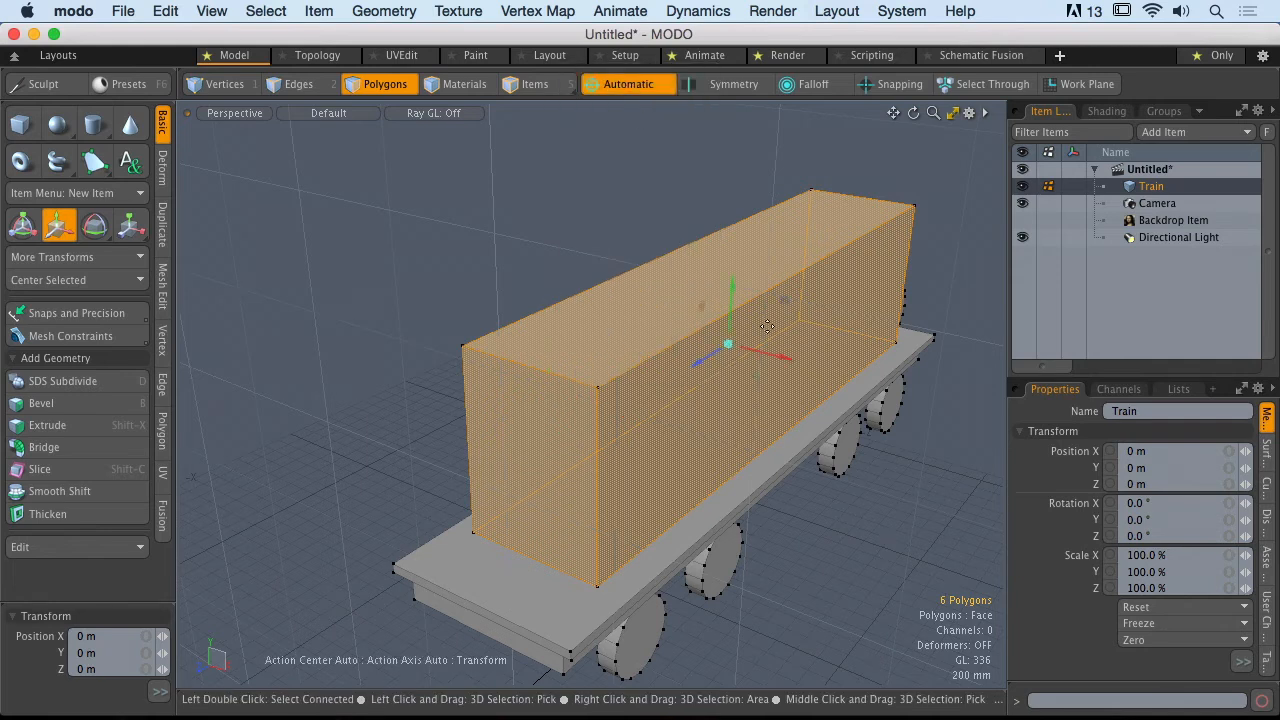
alt+drag(778, 355, 694, 318)
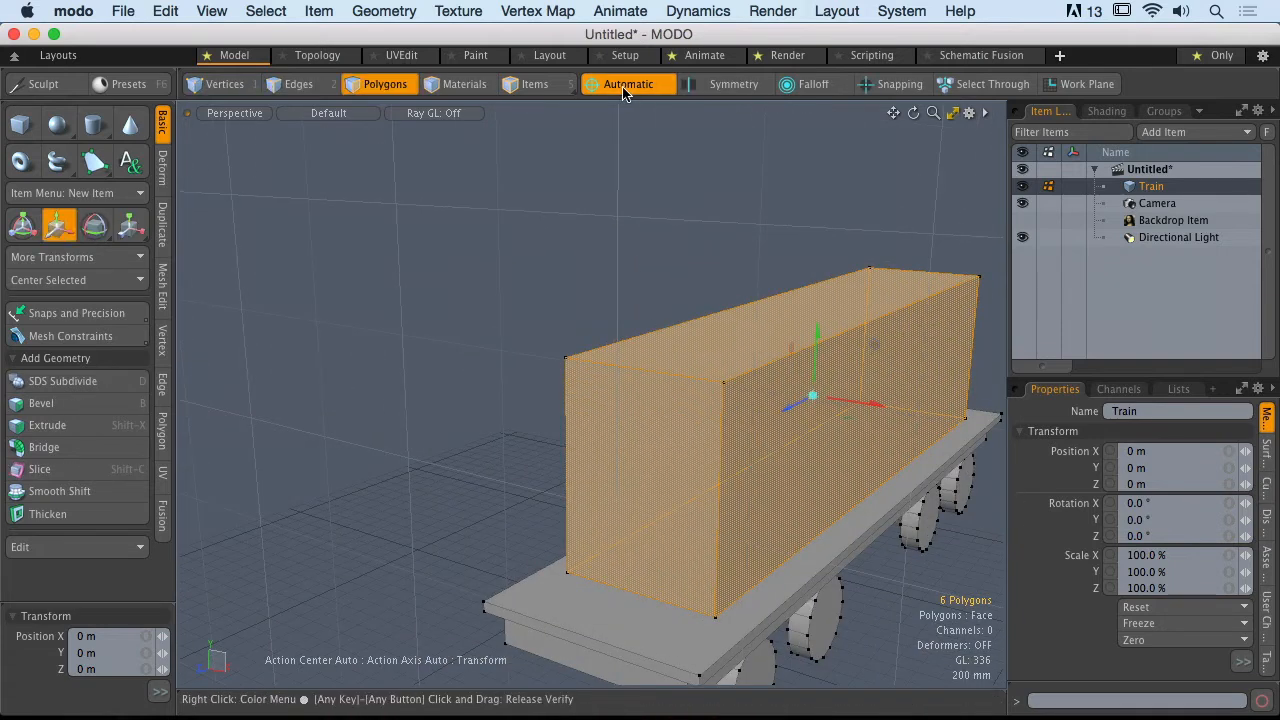
Step: Set the action center back to (none) and reposition the Move handle in the perspective view
click(623, 89)
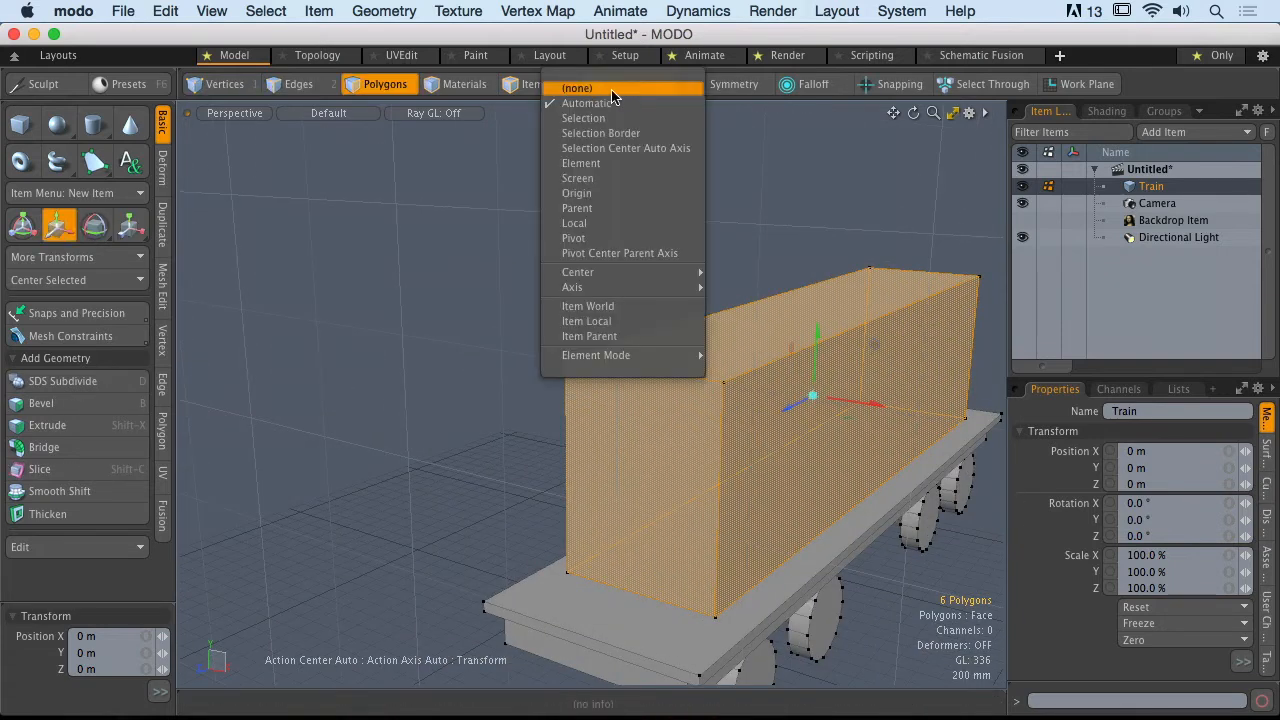
click(614, 90)
alt+drag(678, 280, 646, 290)
click(580, 231)
alt+drag(860, 300, 539, 366)
Step: Switch to the Top view and place the Move handle around the corner of the box
key(ctrl+space)
click(599, 274)
alt+shift+drag(616, 536, 602, 312)
ctrl+alt+drag(602, 312, 743, 508)
alt+shift+drag(743, 508, 666, 520)
ctrl+alt+drag(666, 520, 698, 512)
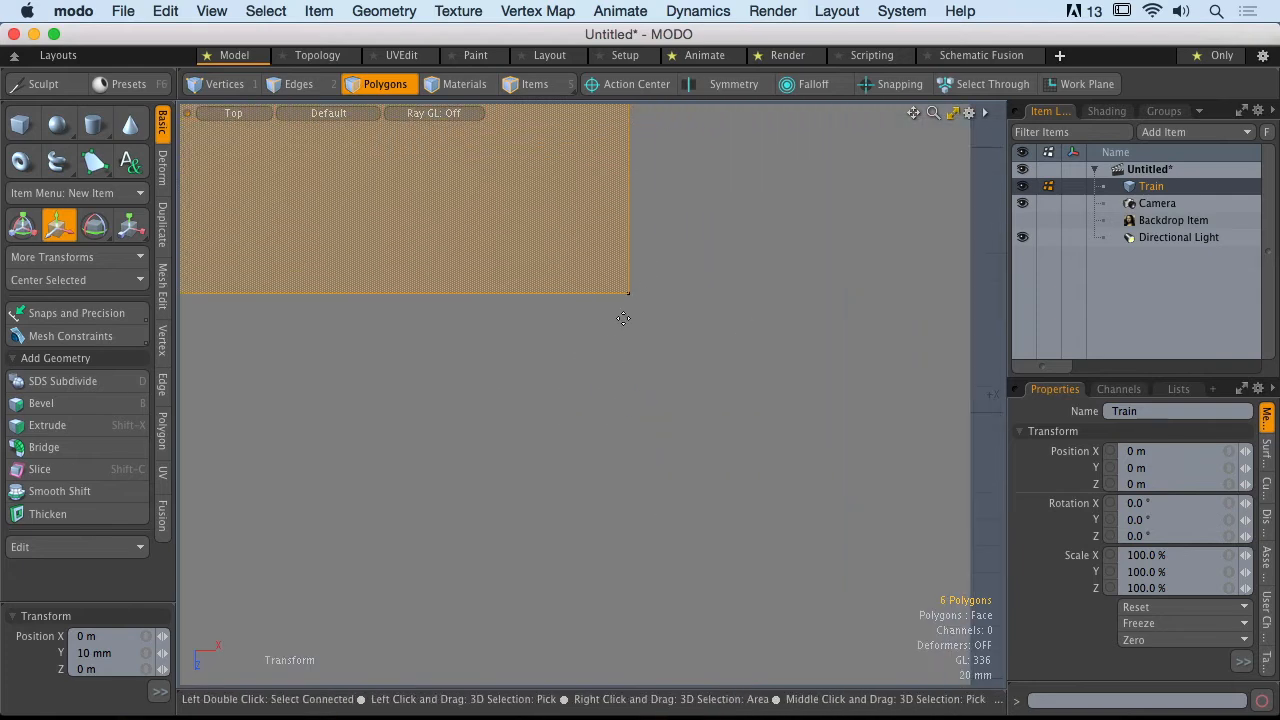
Step: Drop the Move tool and try rotating the box in the Top view, then undo the rotation
key(space)
key(a)
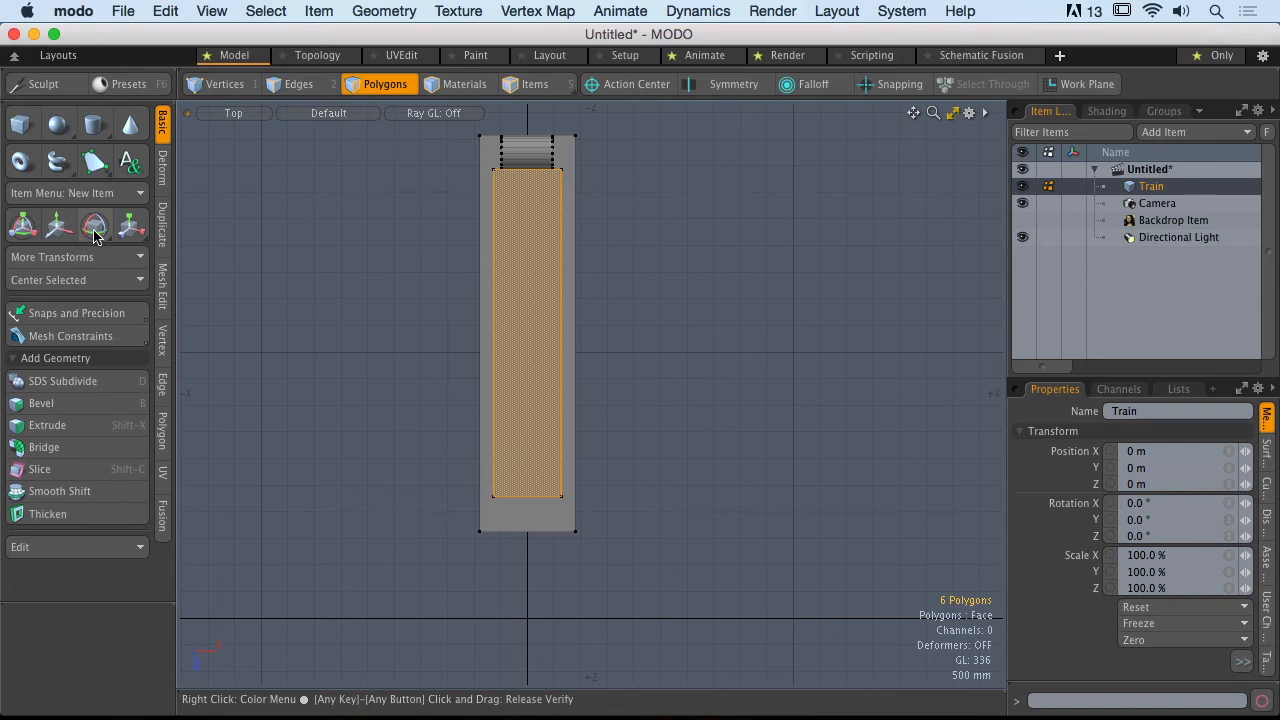
click(96, 230)
ctrl+alt+drag(540, 348, 623, 341)
key(super+z)
click(636, 85)
click(636, 82)
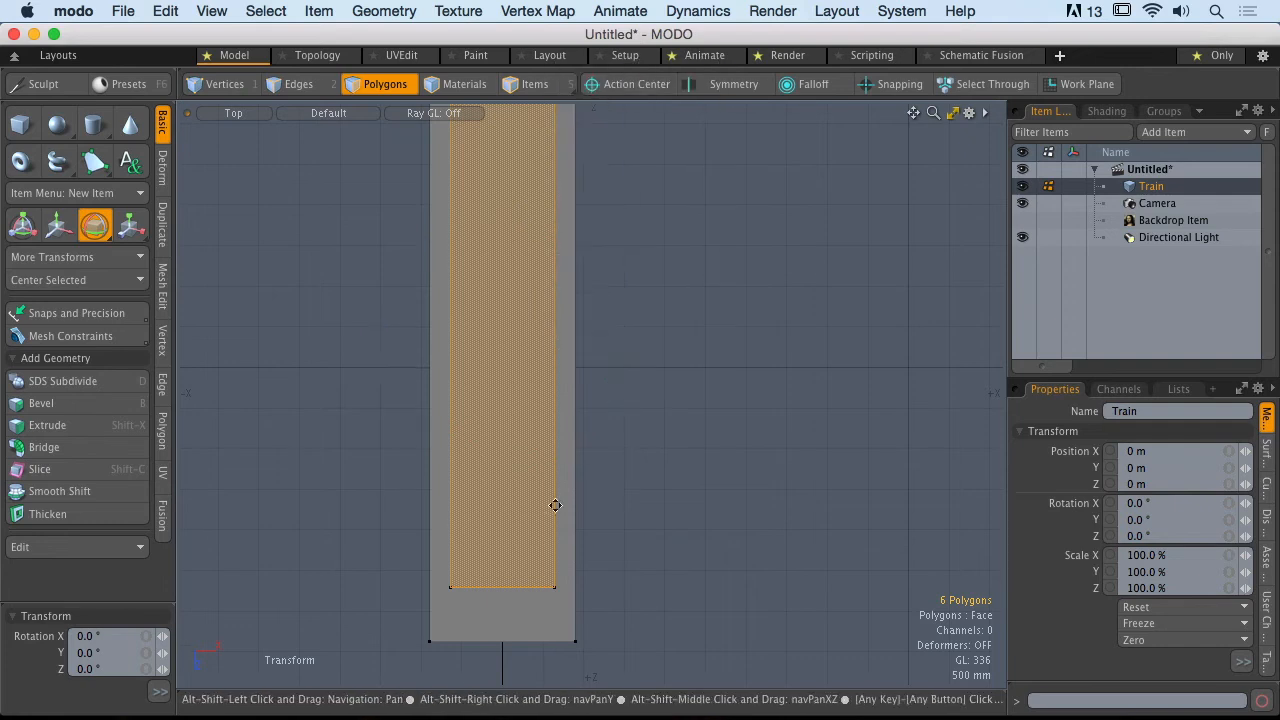
Step: Try rotating the box about -8.1° around Y with the pivot at its front corner, then undo it
alt+drag(500, 565, 494, 356)
click(57, 226)
click(95, 226)
mouse_move(529, 414)
ctrl+alt+mouse_down()
mouse_move(556, 361)
mouse_move(671, 354)
mouse_move(429, 363)
mouse_move(457, 349)
mouse_move(506, 409)
ctrl+alt+mouse_up()
drag(608, 367, 665, 413)
drag(505, 375, 636, 358)
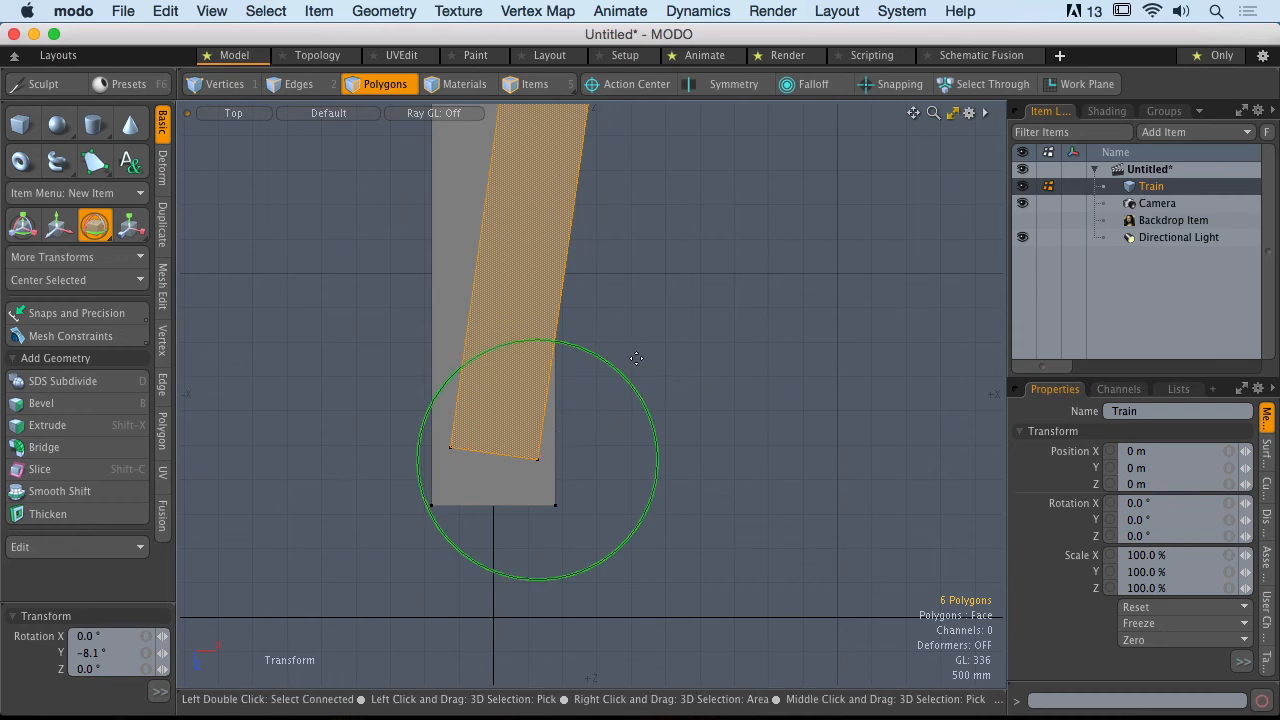
key(super+z)
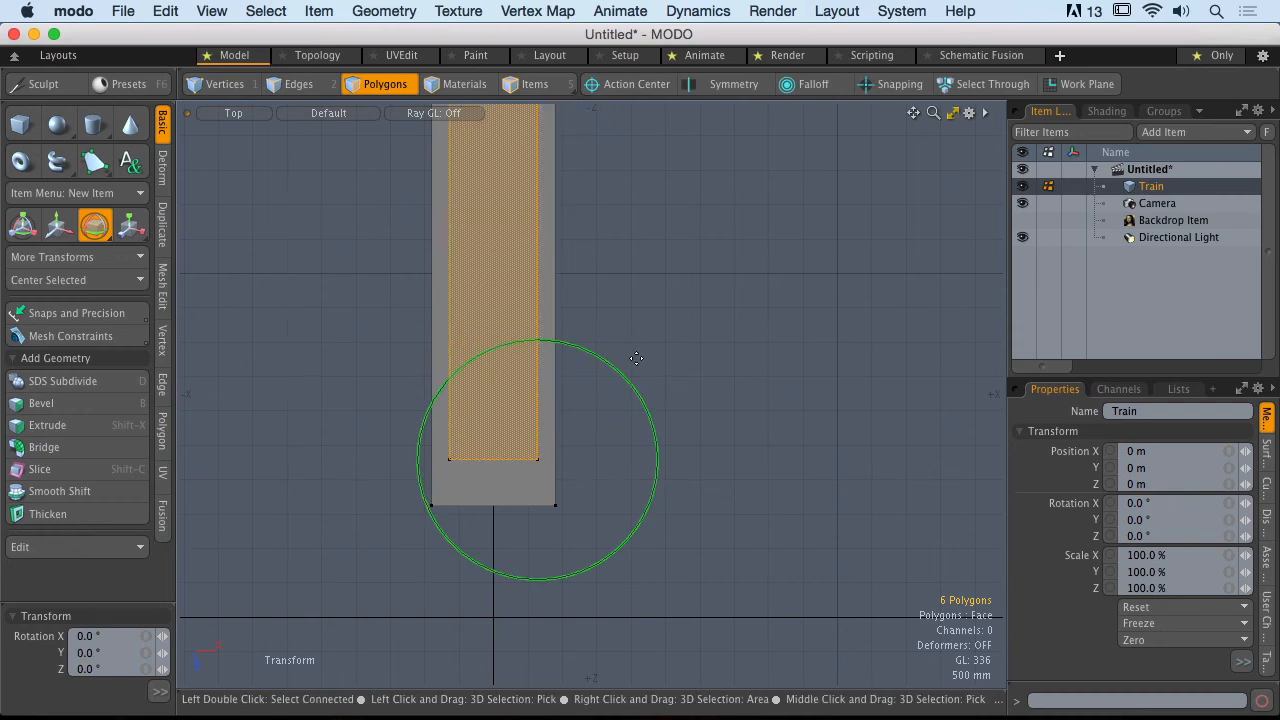
Step: Drop the Rotate tool and clear the polygon selection
key(space)
click(583, 298)
alt+shift+drag(557, 303, 569, 403)
ctrl+alt+drag(569, 403, 590, 398)
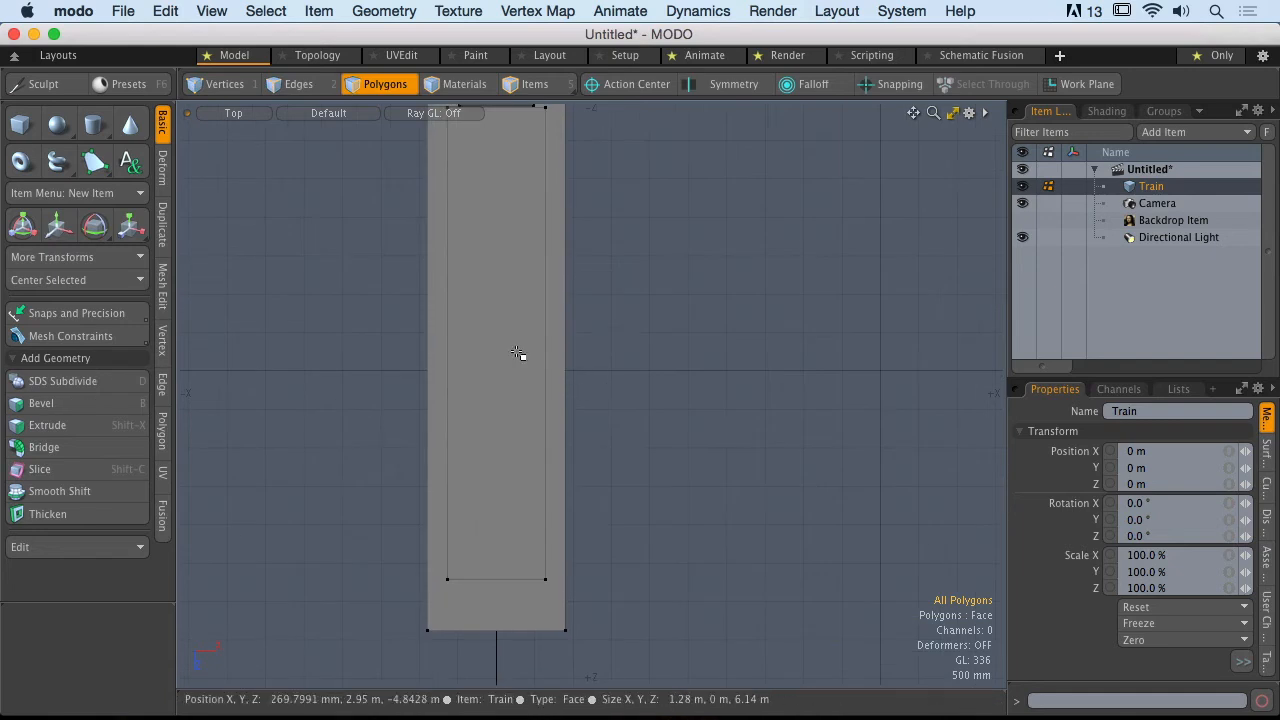
click(636, 86)
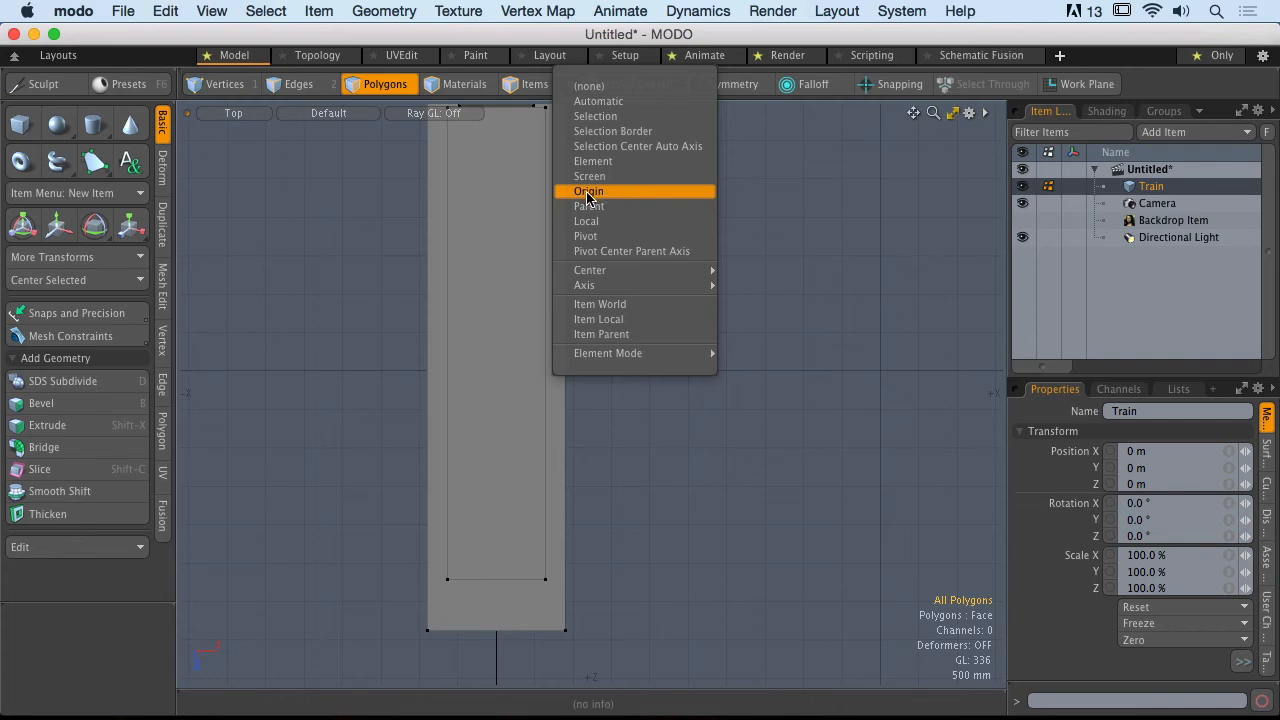
click(842, 240)
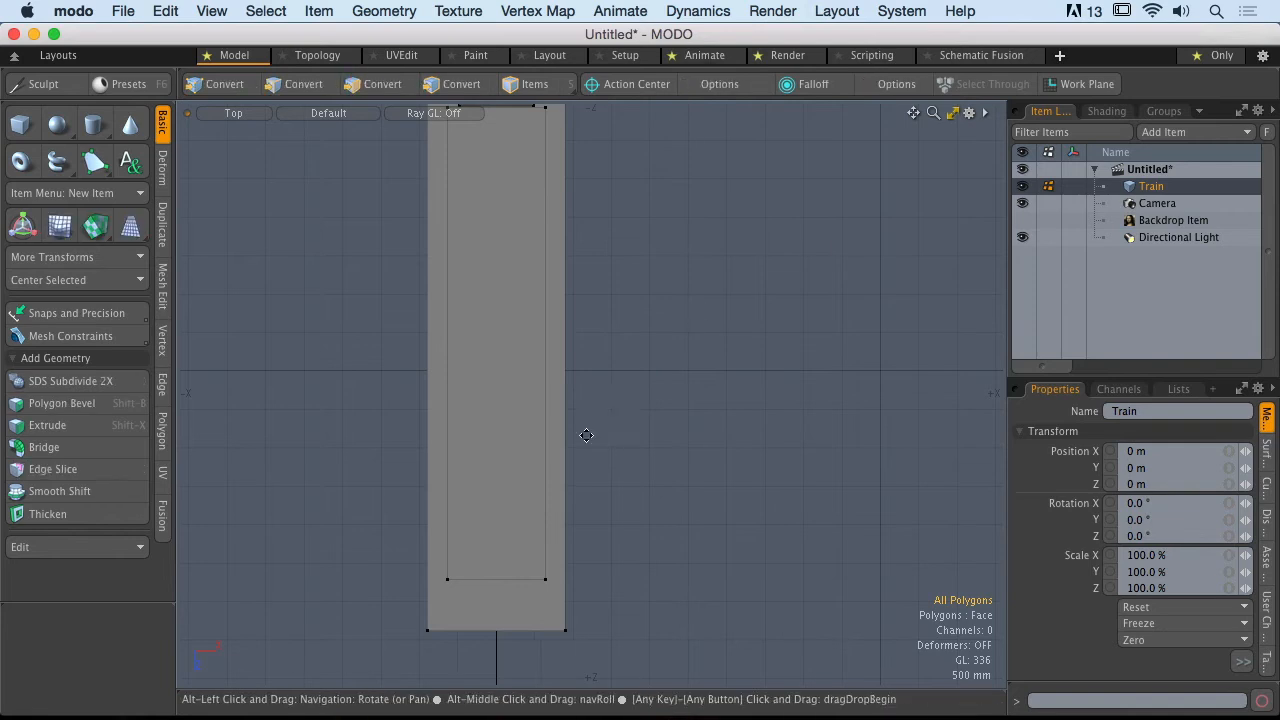
Step: Return to the perspective view and select all connected polygons of the box on the wagon
key(KP_Decimal)
alt+drag(680, 334, 566, 391)
scroll(508, 381, up, 4)
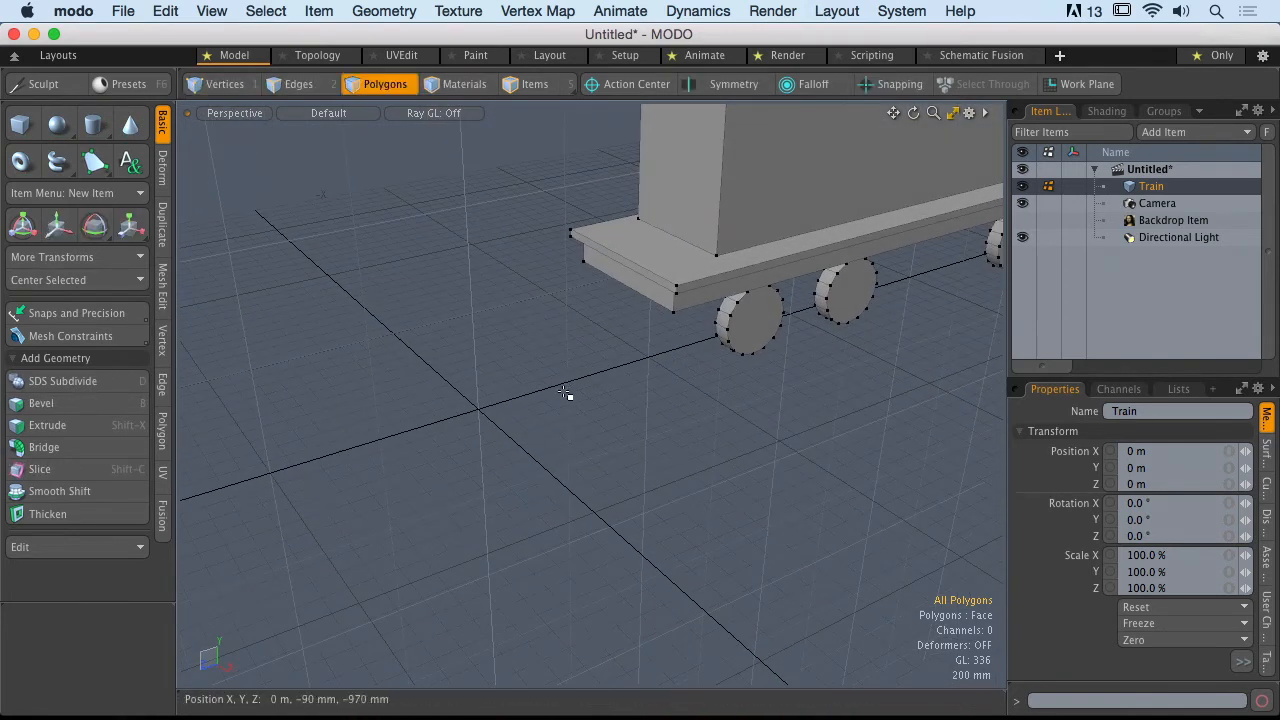
mouse_move(406, 363)
right_down()
mouse_move(576, 490)
mouse_move(574, 474)
mouse_move(523, 457)
mouse_move(564, 460)
right_up()
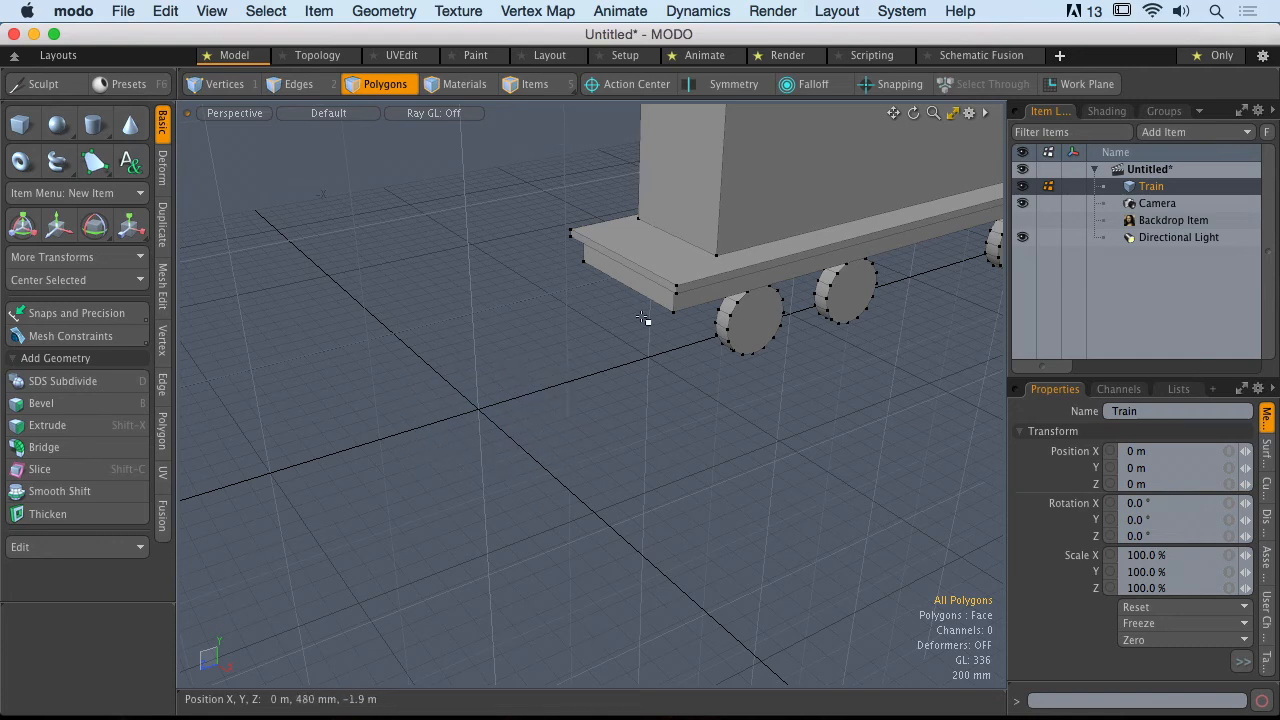
alt+drag(632, 316, 680, 325)
double_click(694, 266)
alt+shift+drag(690, 268, 634, 291)
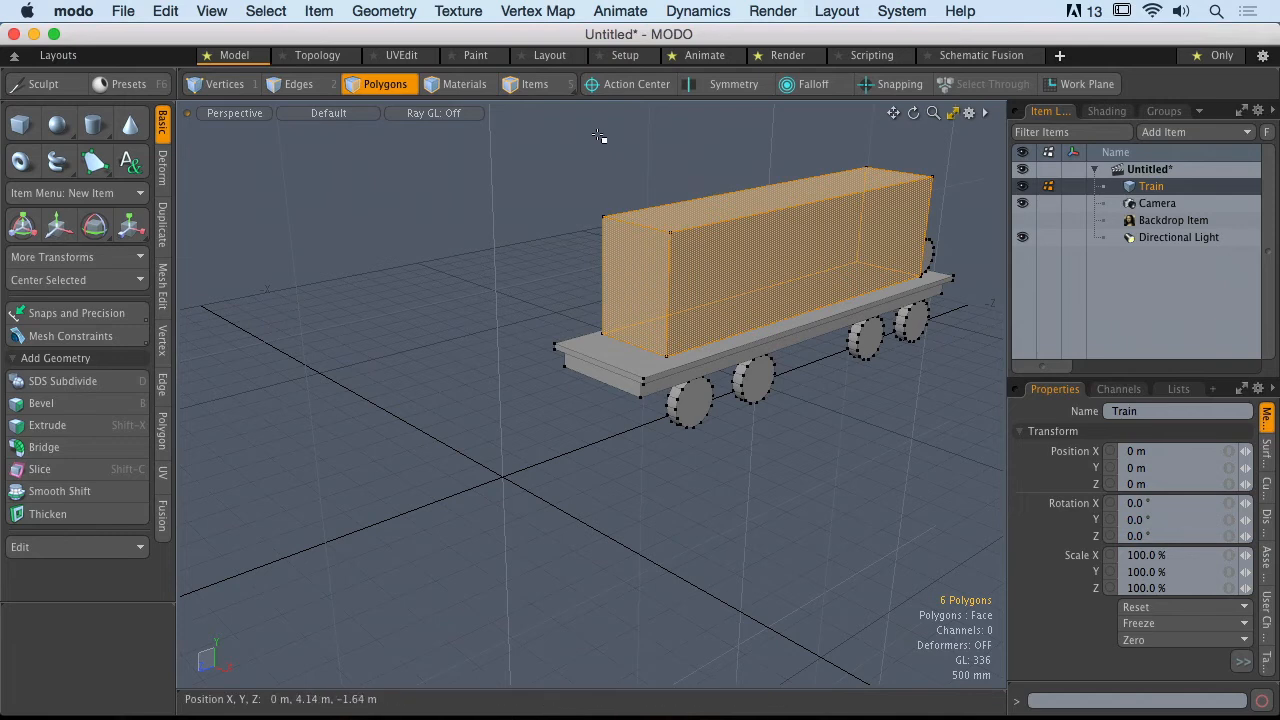
Step: Set the action center to Origin and activate the Move tool for the box
click(614, 84)
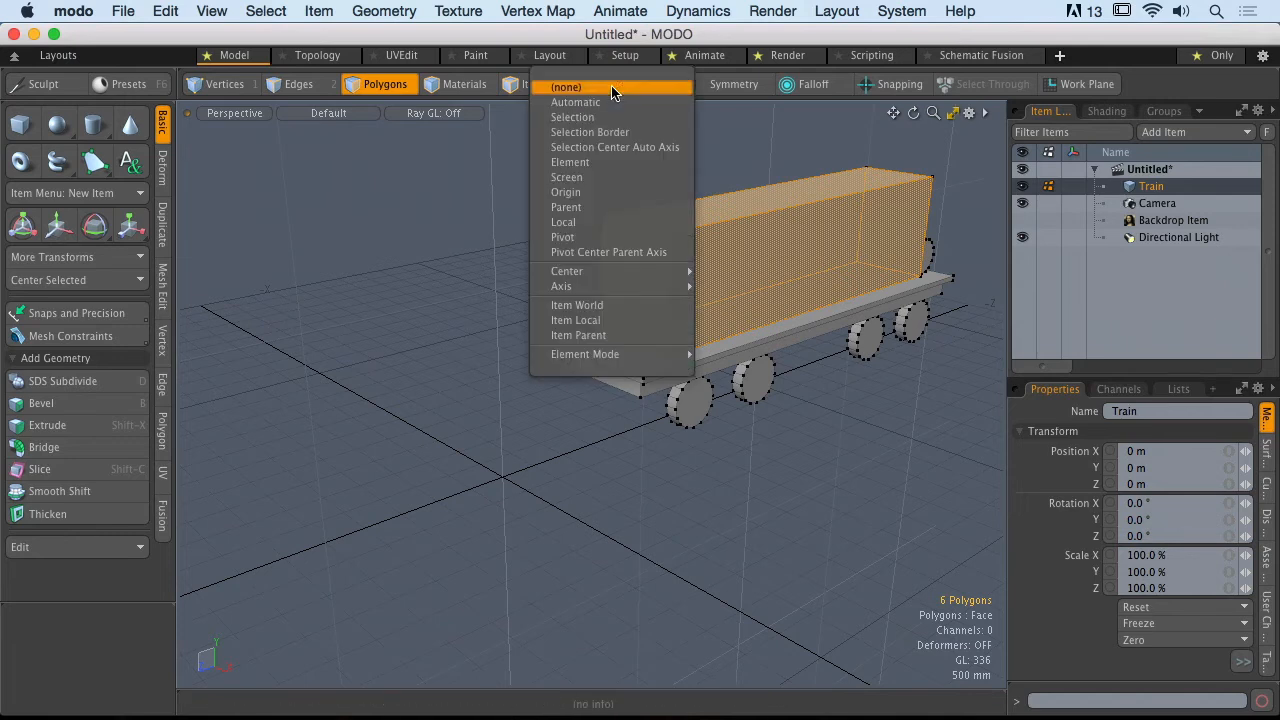
click(613, 194)
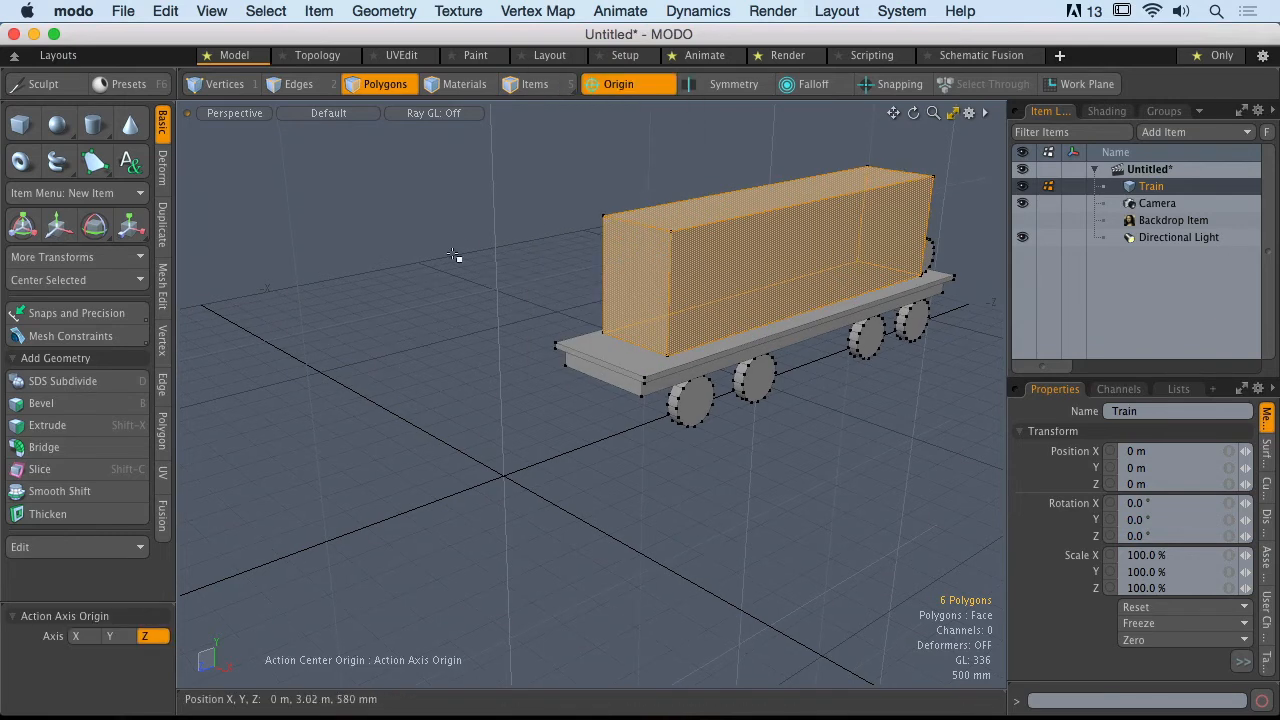
key(w)
mouse_move(502, 490)
alt+mouse_down()
mouse_move(314, 463)
mouse_move(538, 461)
mouse_move(488, 471)
alt+mouse_up()
alt+drag(480, 521, 553, 470)
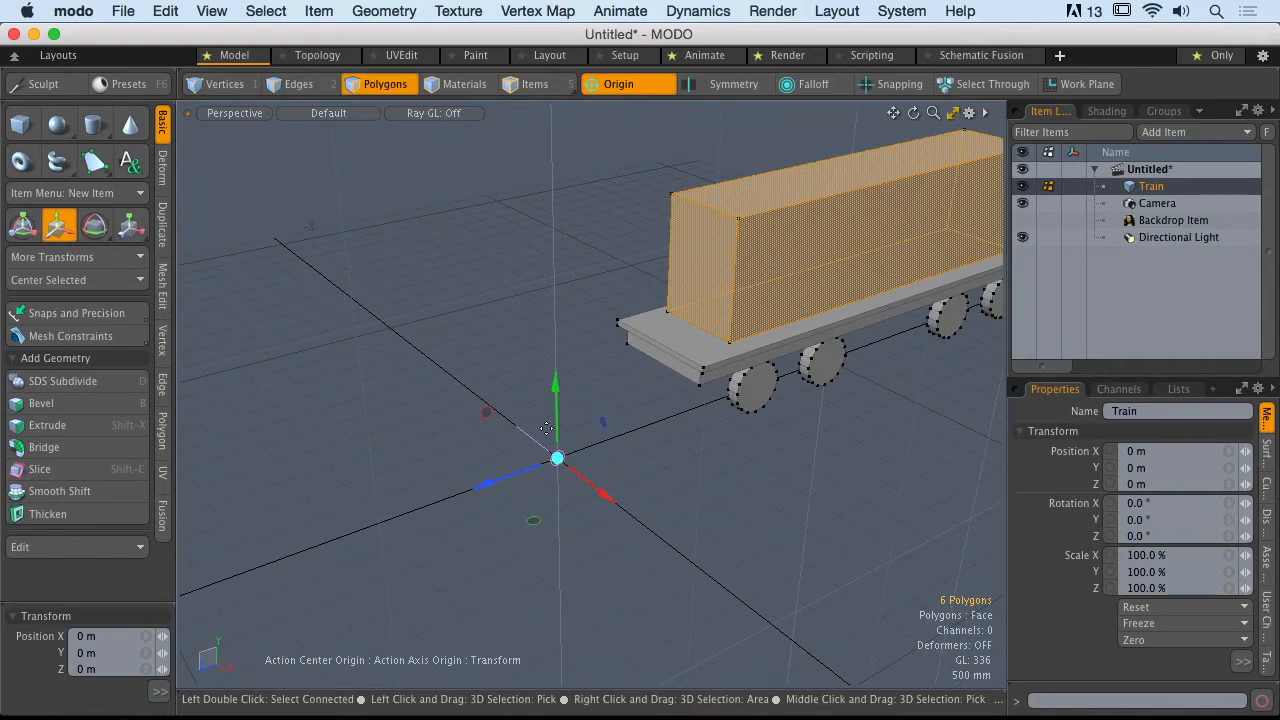
Step: Try moving the box with the handle at the origin, undo it, and clear the selection
drag(607, 505, 568, 469)
alt+drag(568, 469, 498, 462)
key(super+z)
key(space)
click(609, 417)
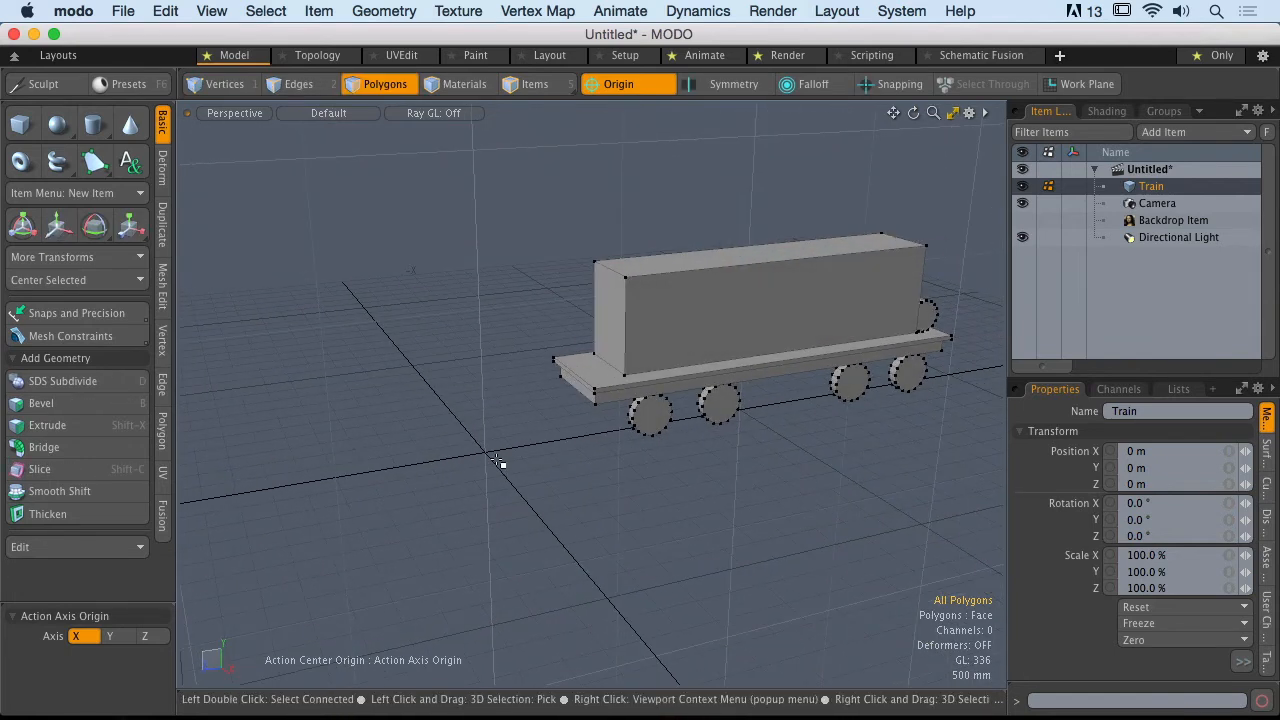
Step: Select all polygons of the train and scale them uniformly to 65% from the origin
alt+drag(426, 208, 470, 220)
drag(365, 180, 665, 410)
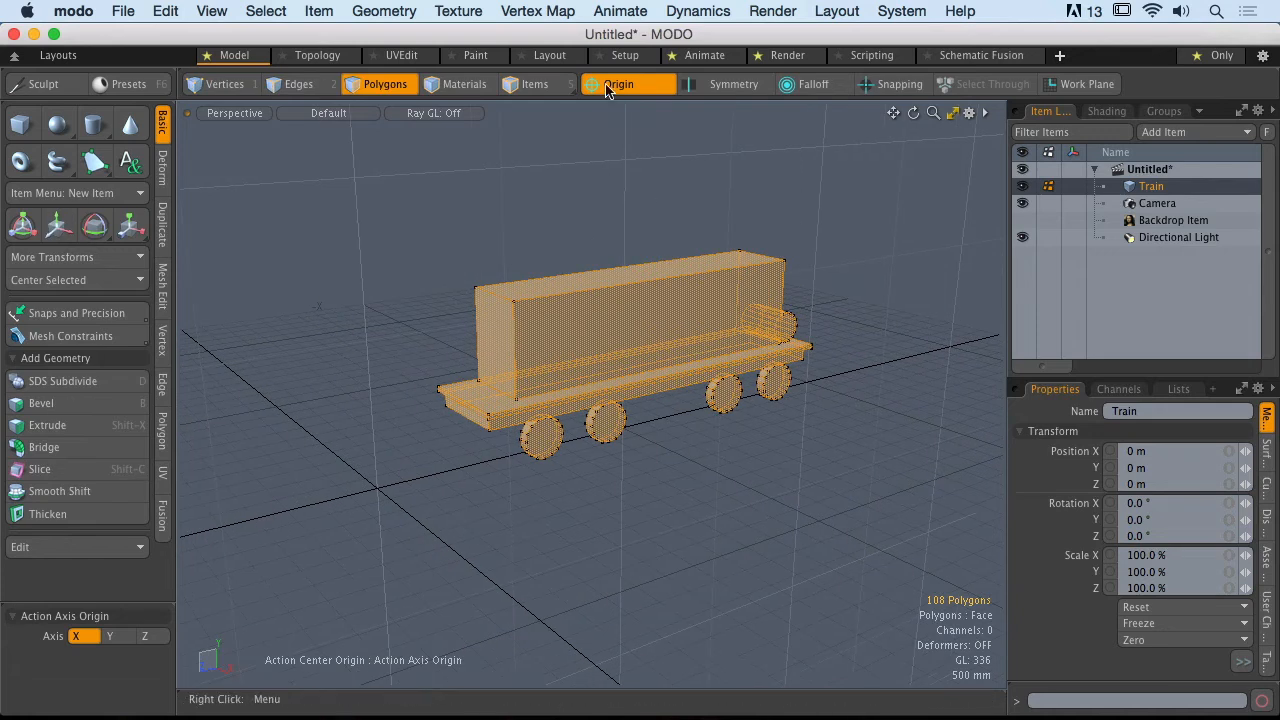
click(130, 232)
alt+drag(503, 400, 453, 440)
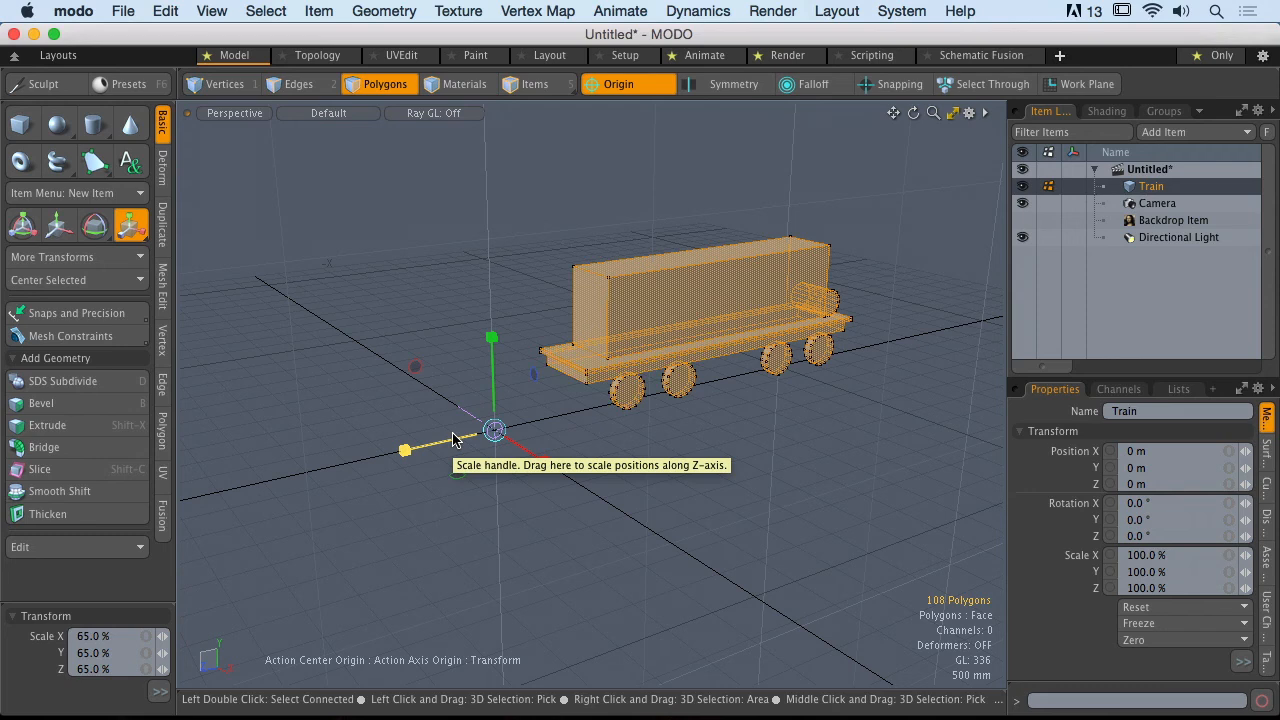
alt+drag(453, 440, 510, 426)
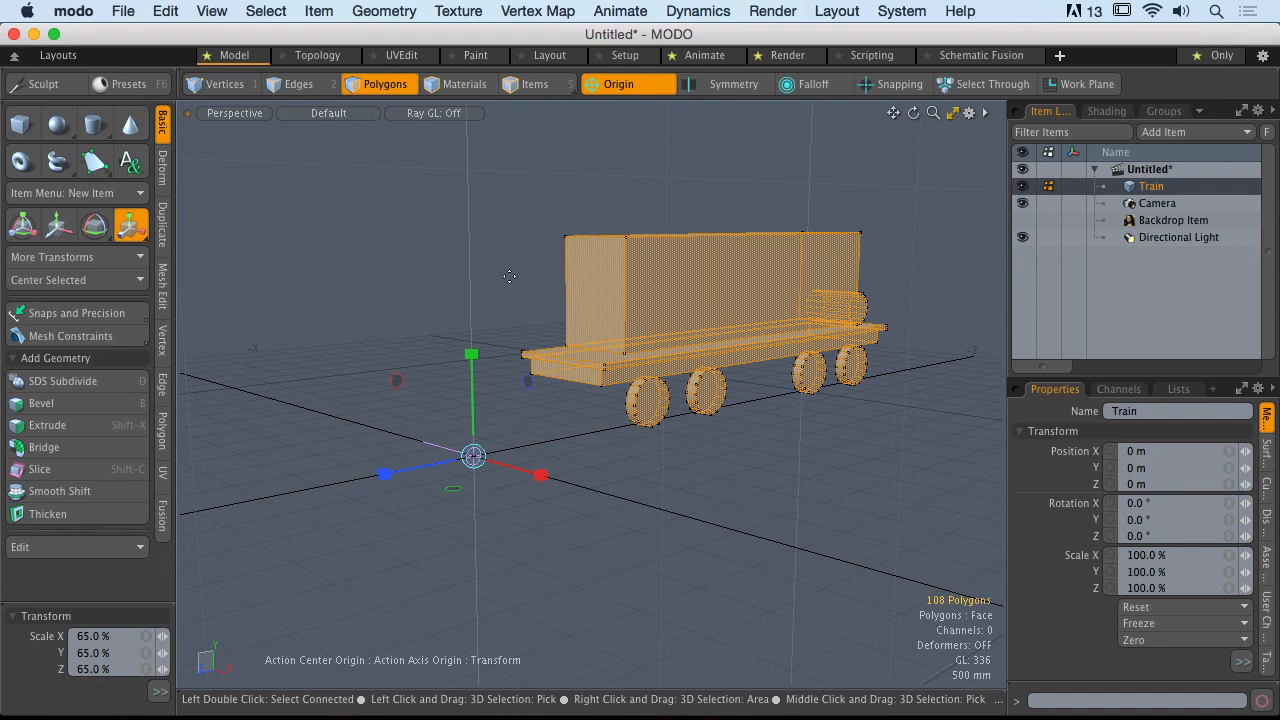
Step: Set the action center to (none), try the Move tool on the whole train, and drop it
click(620, 86)
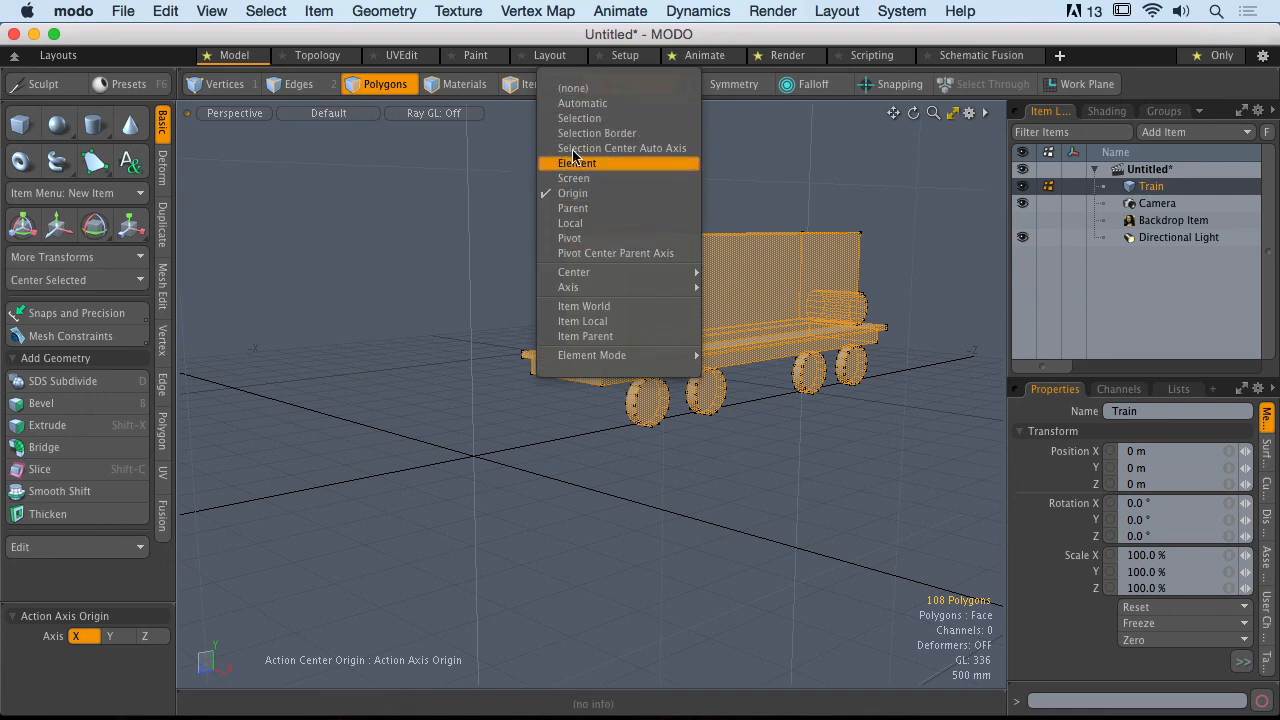
click(594, 90)
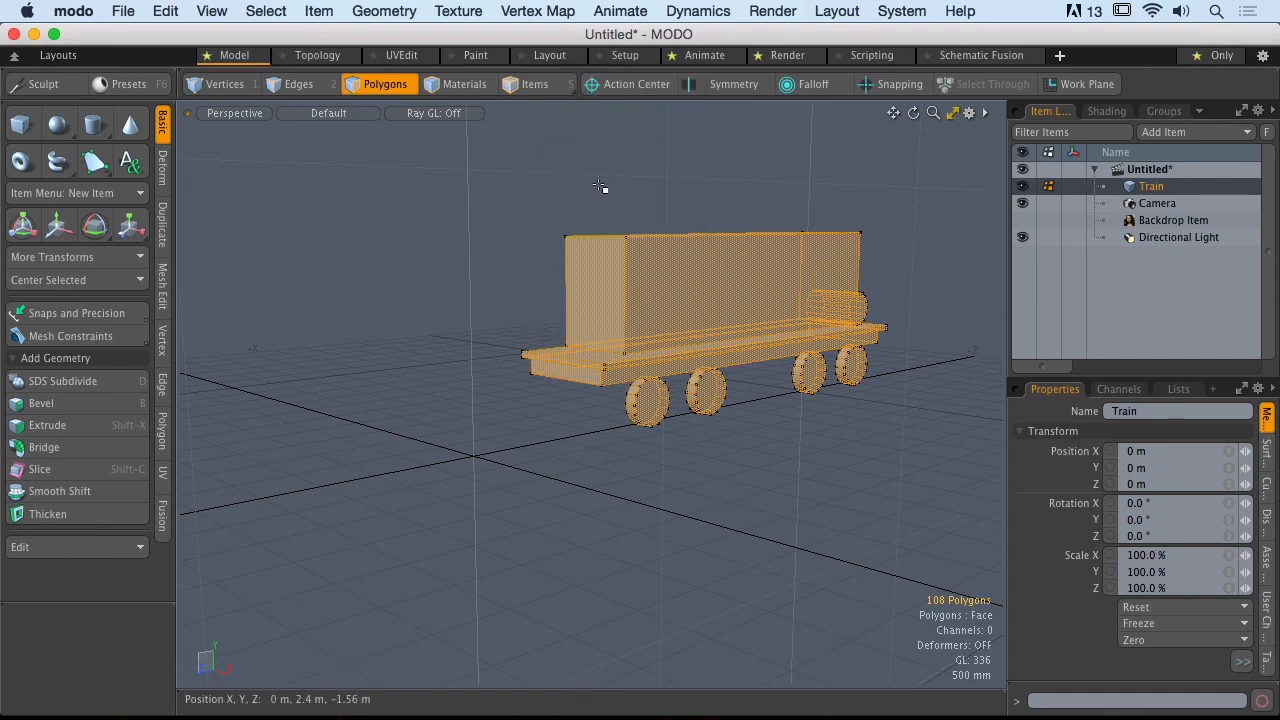
key(w)
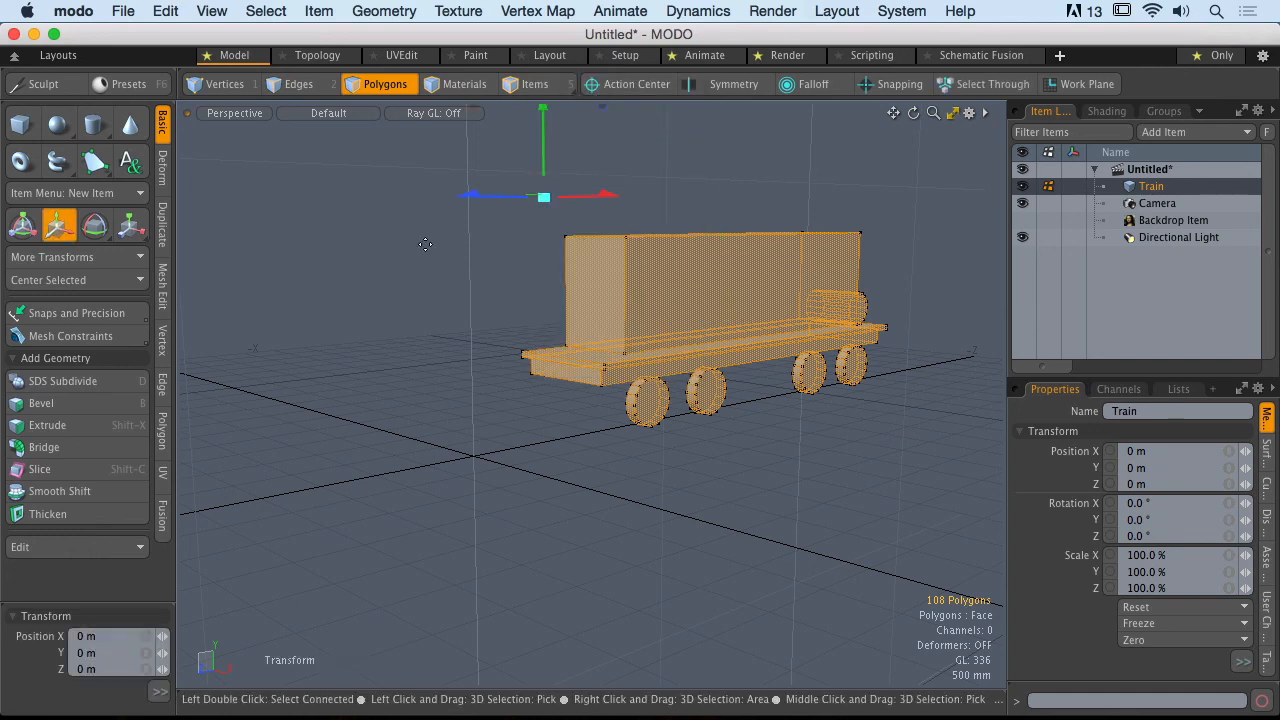
alt+drag(849, 296, 745, 348)
key(space)
Step: Set the action center to Origin again and activate the Move tool for the whole train
alt+shift+drag(636, 178, 720, 166)
click(636, 88)
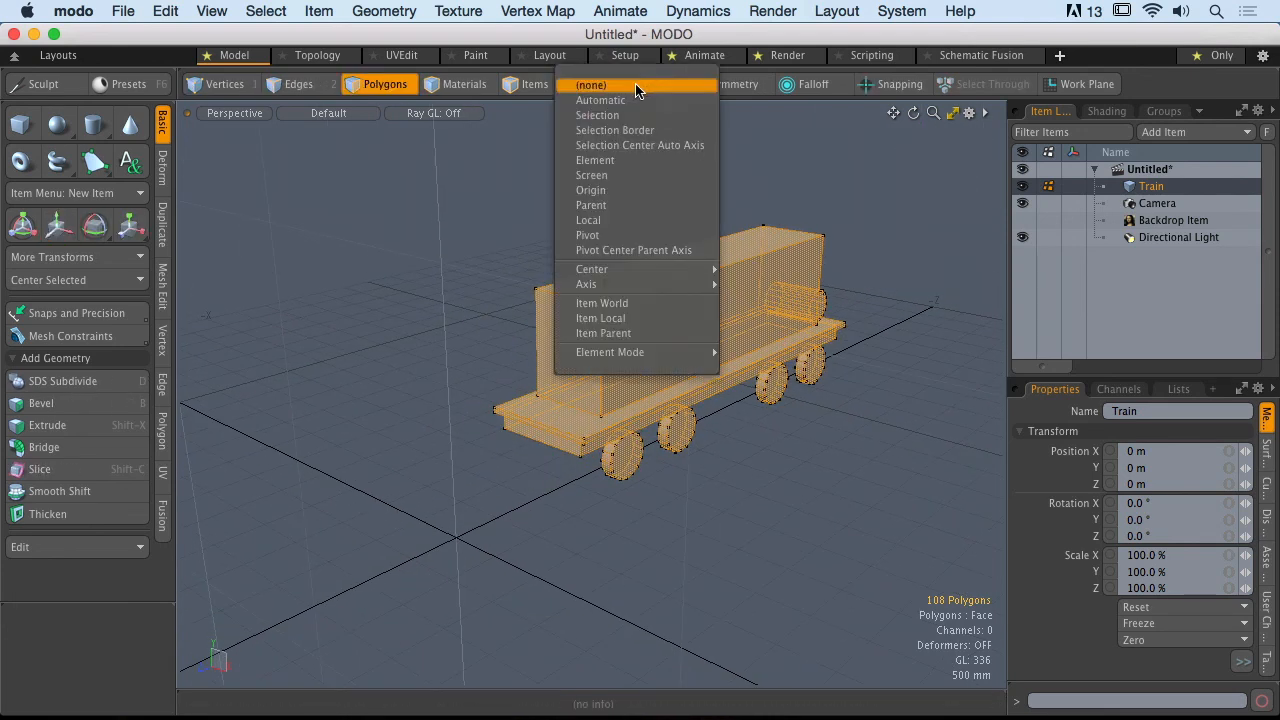
click(605, 190)
click(57, 226)
alt+drag(534, 583, 540, 528)
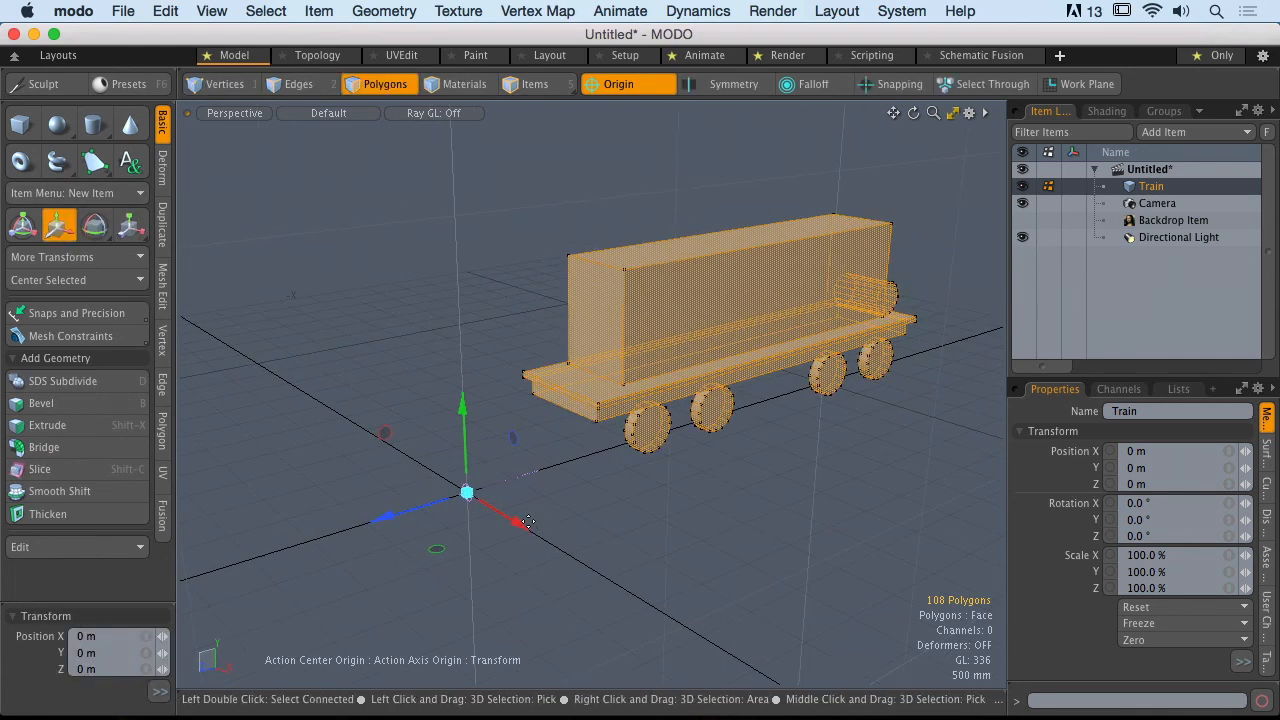